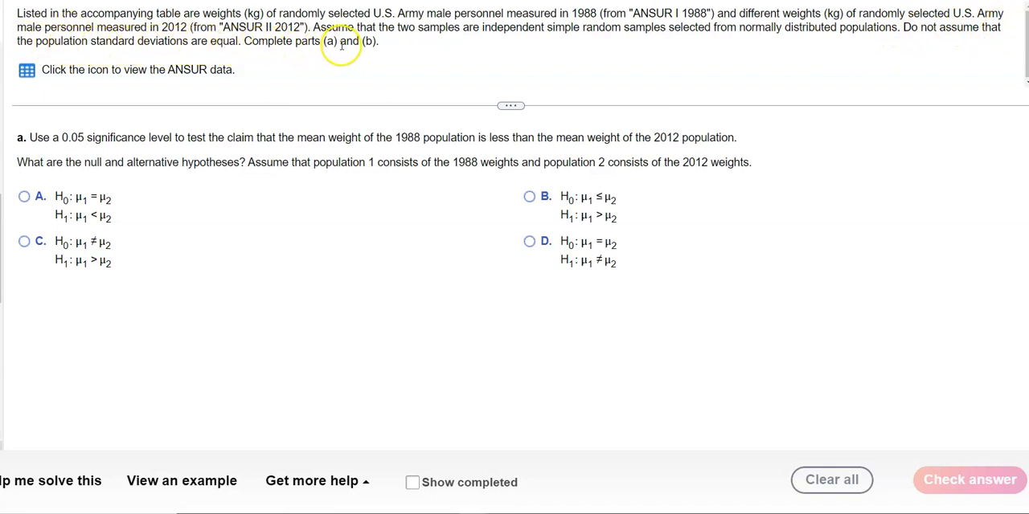
Step: Review the ANSUR weight data, the claim in part a, and which years define populations 1 and 2
click(27, 70)
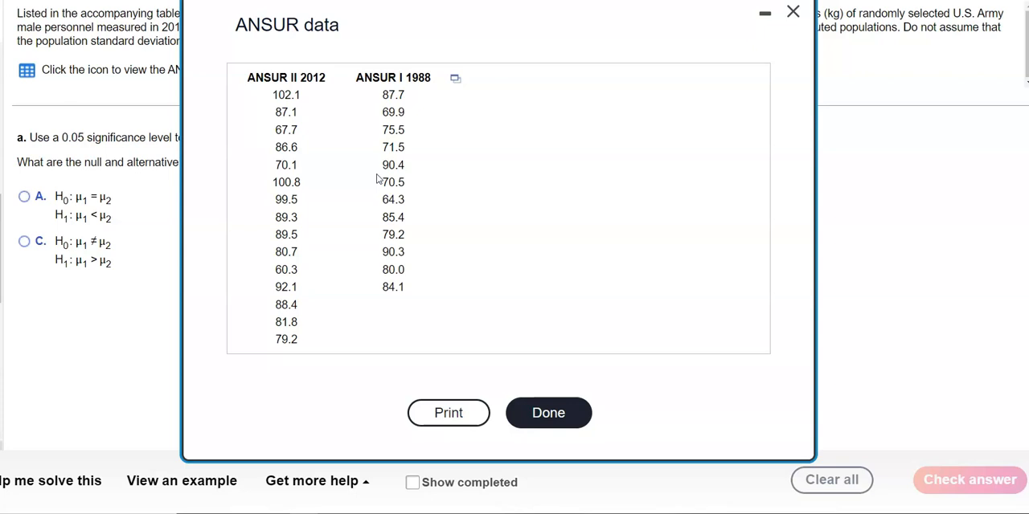
click(793, 11)
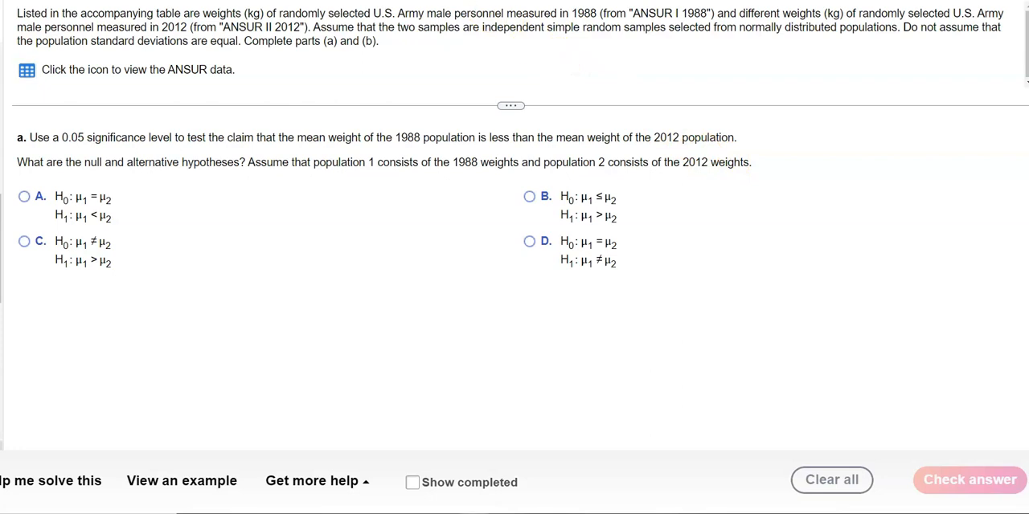
drag(182, 139, 744, 138)
drag(313, 164, 479, 162)
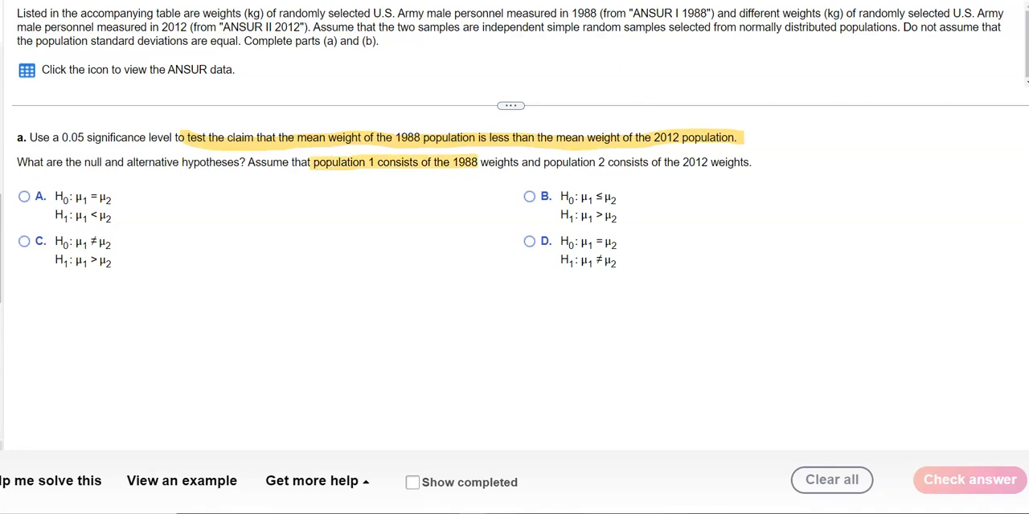
drag(543, 164, 715, 163)
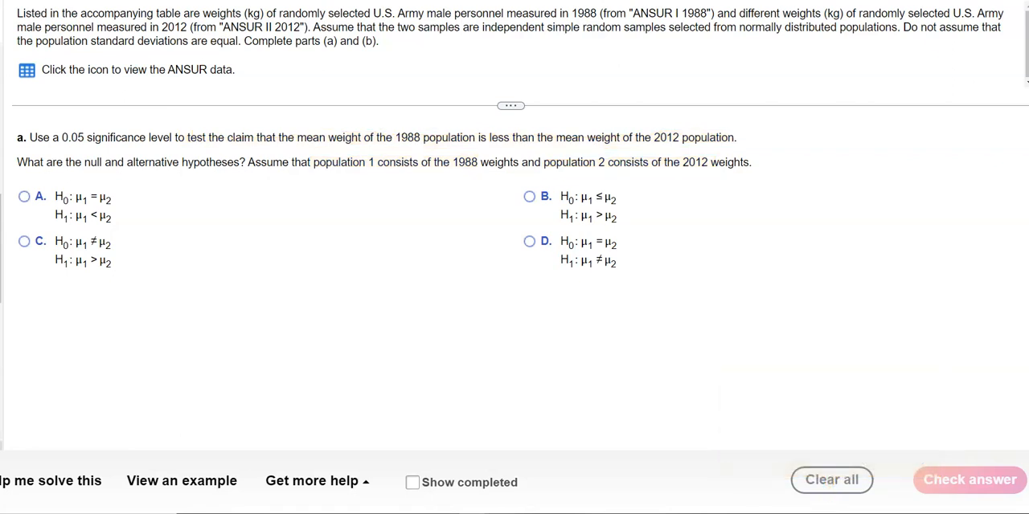
Step: Answer the hypotheses question with option A (H0: μ1 = μ2, H1: μ1 < μ2) and check the answer
click(26, 200)
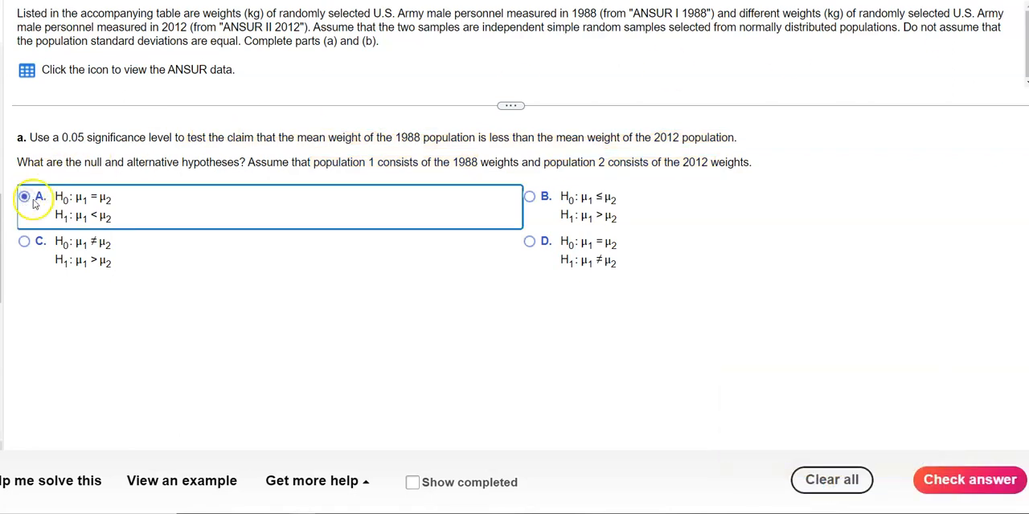
click(945, 480)
click(512, 258)
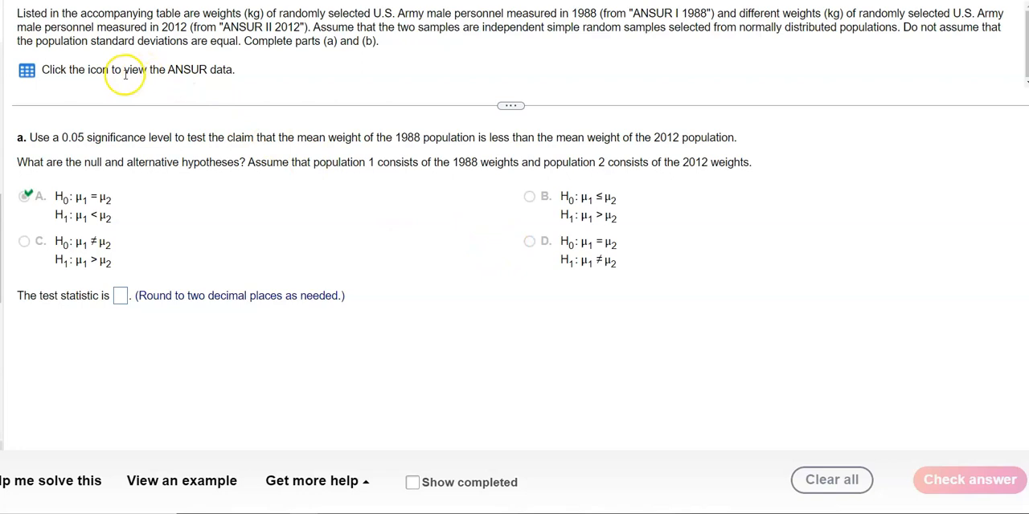
Step: Open the ANSUR data table in StatCrunch and widen both data columns so their full headings fit
click(27, 74)
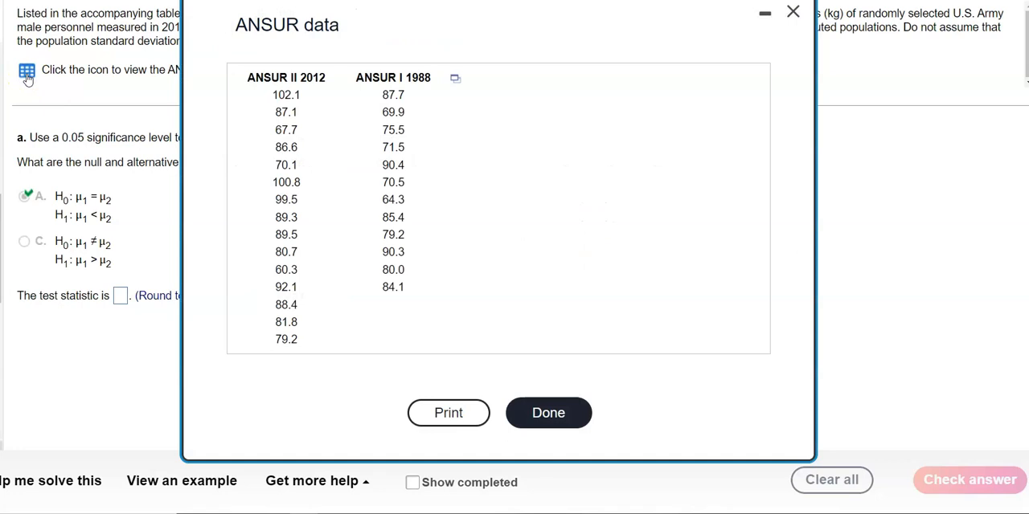
click(456, 81)
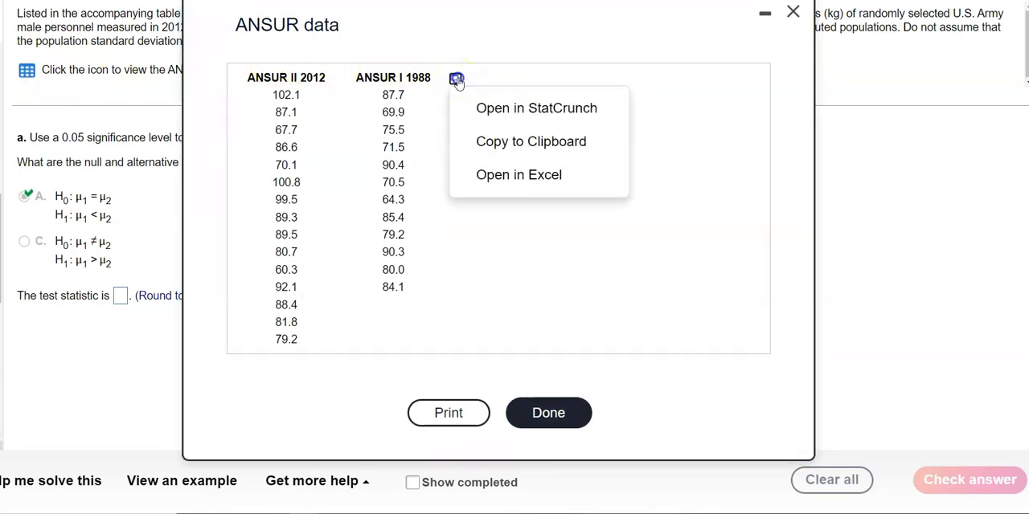
click(497, 111)
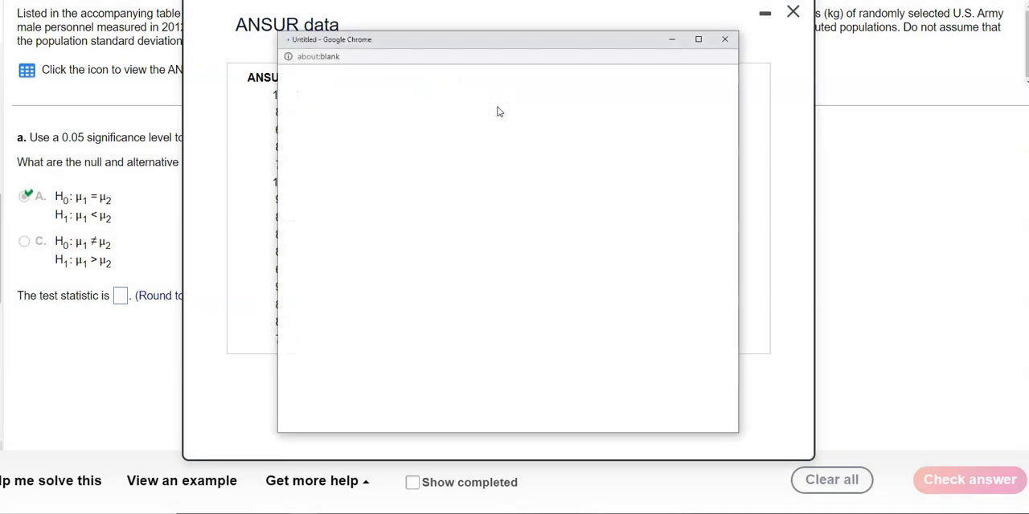
click(652, 344)
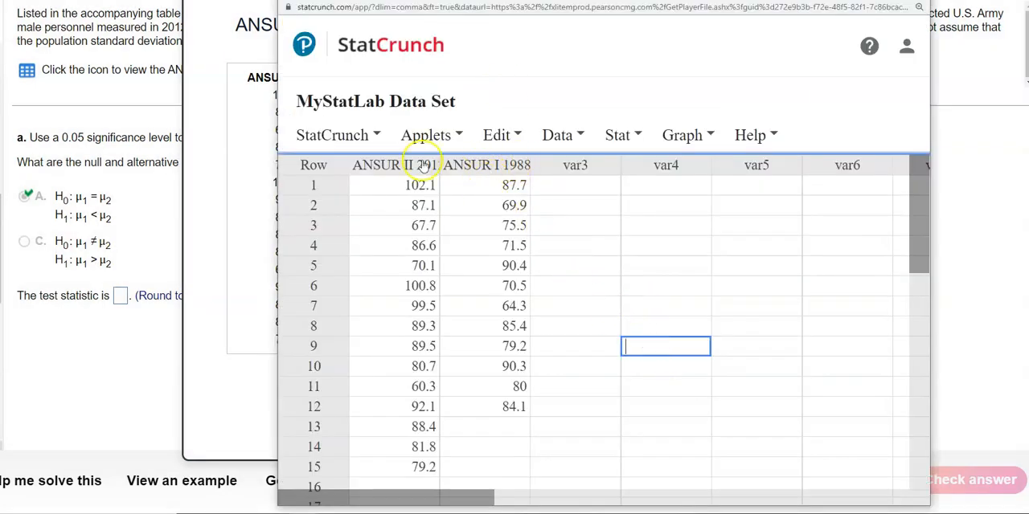
drag(441, 163, 459, 162)
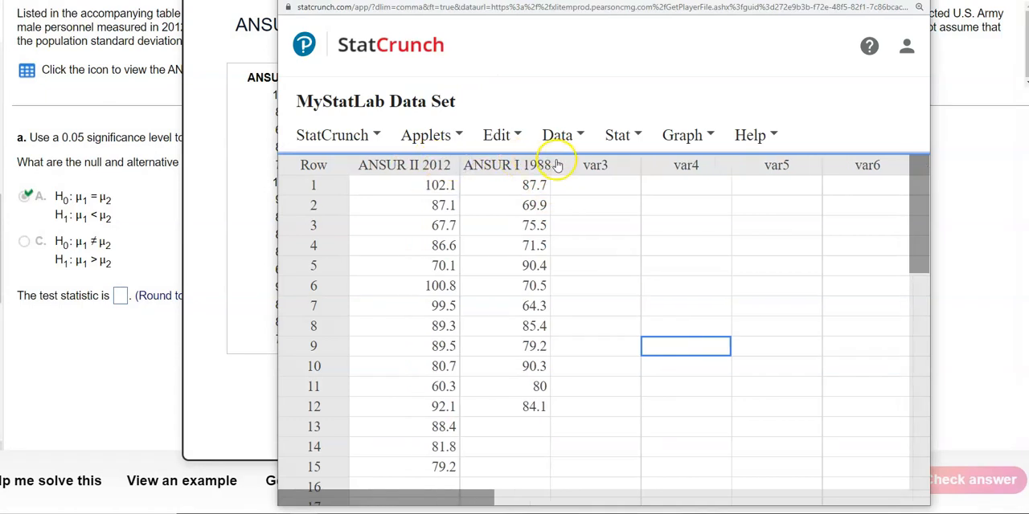
drag(552, 164, 577, 164)
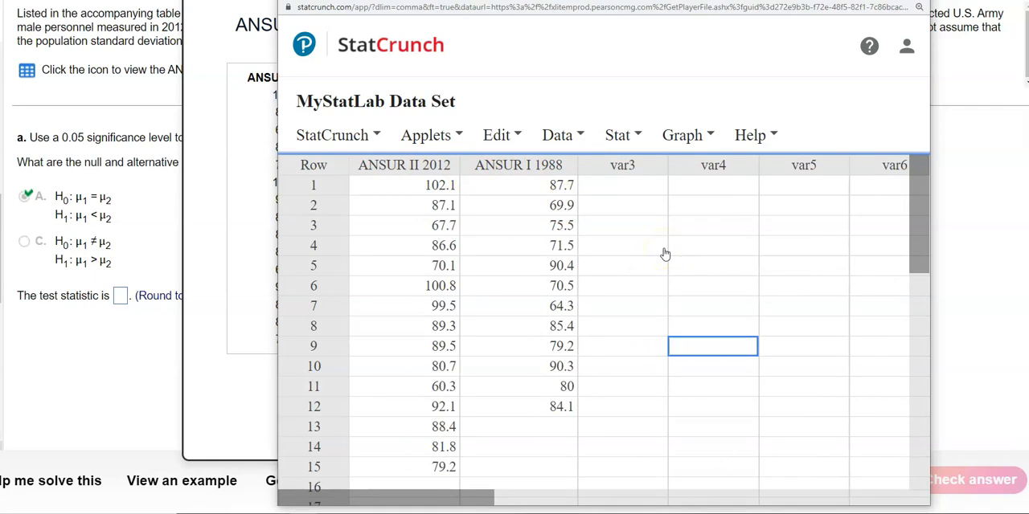
Step: Start a two-sample T test with data for the ANSUR weights
click(617, 137)
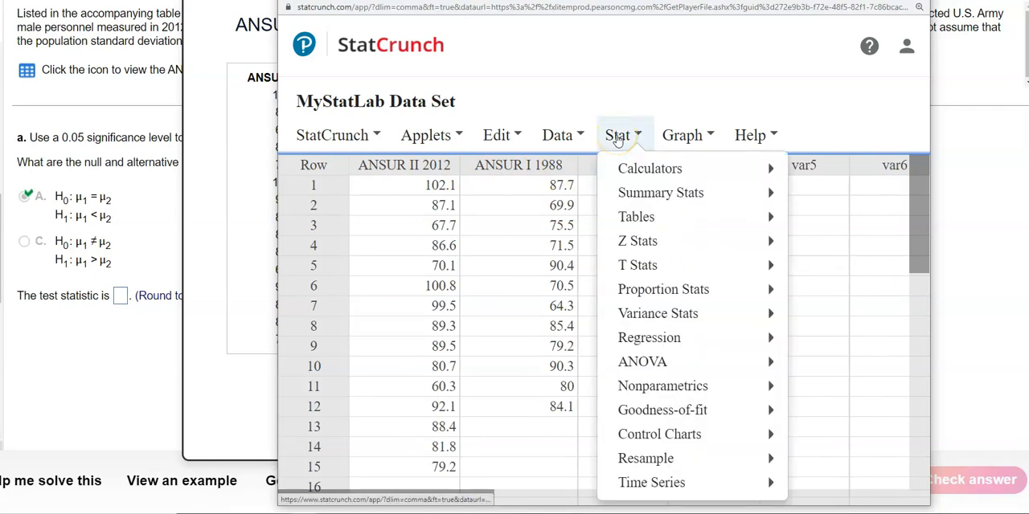
mouse_move(645, 268)
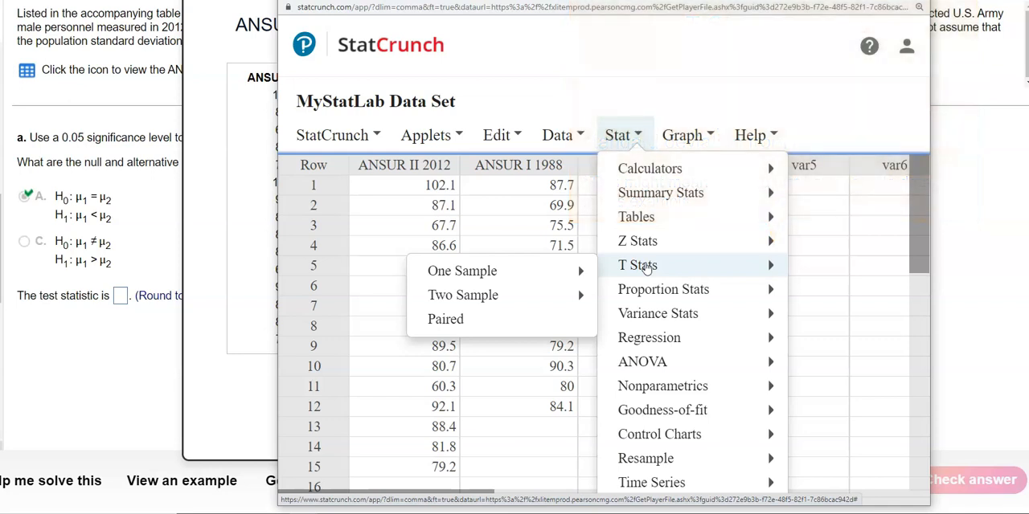
mouse_move(515, 294)
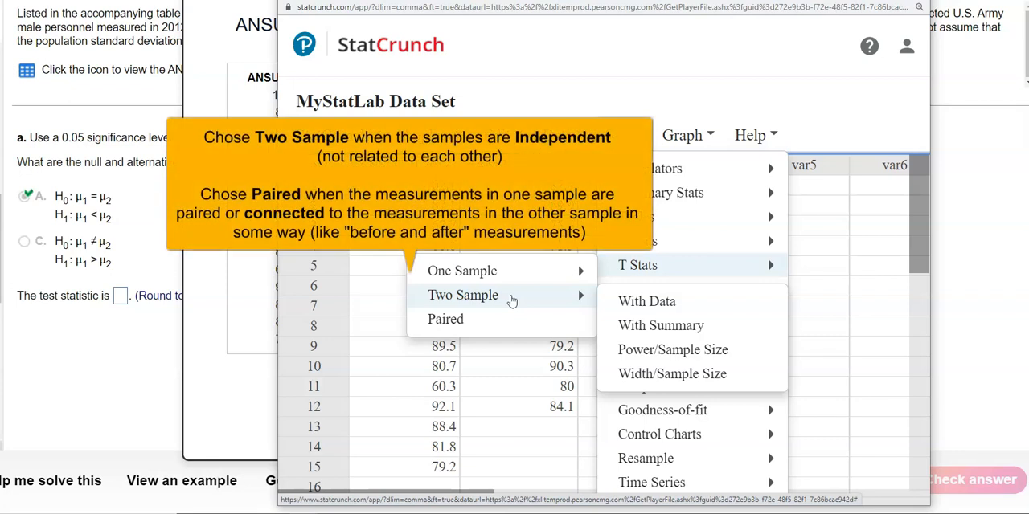
mouse_move(447, 307)
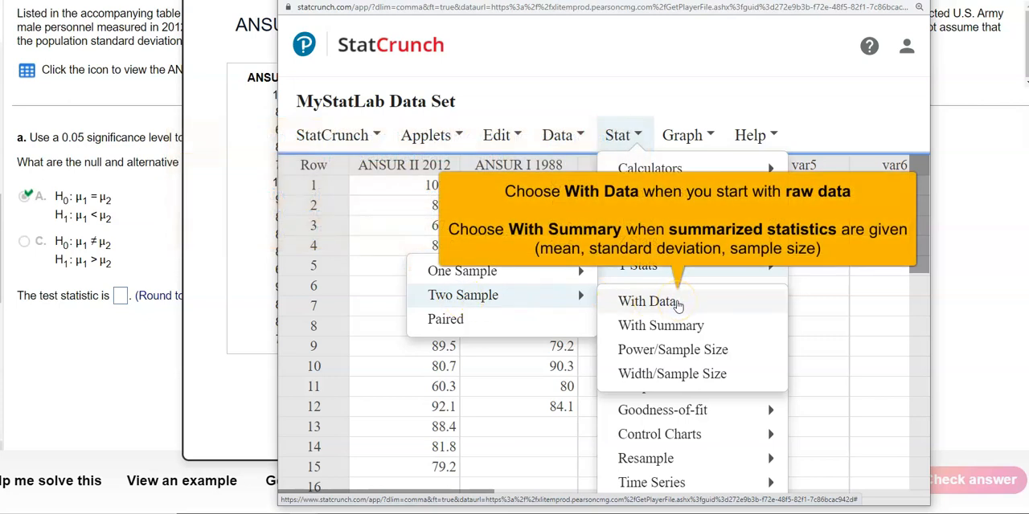
click(679, 326)
click(679, 305)
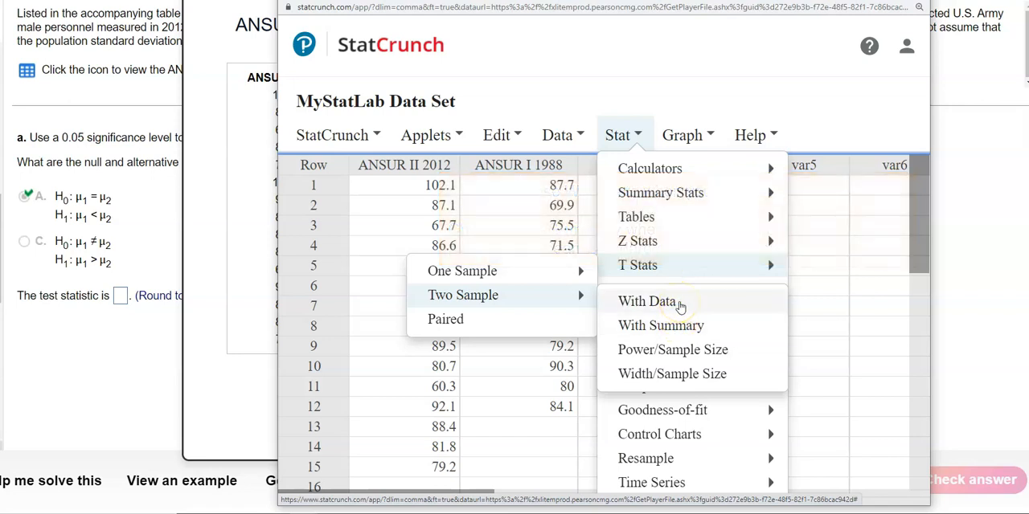
click(679, 304)
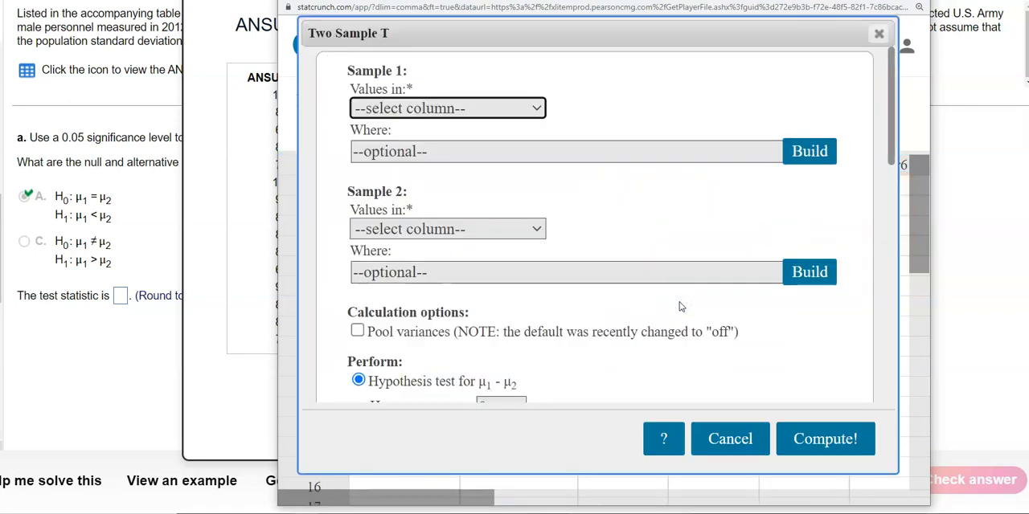
Step: Assign ANSUR I 1988 as the values of sample 1 and ANSUR II 2012 as the values of sample 2
click(601, 64)
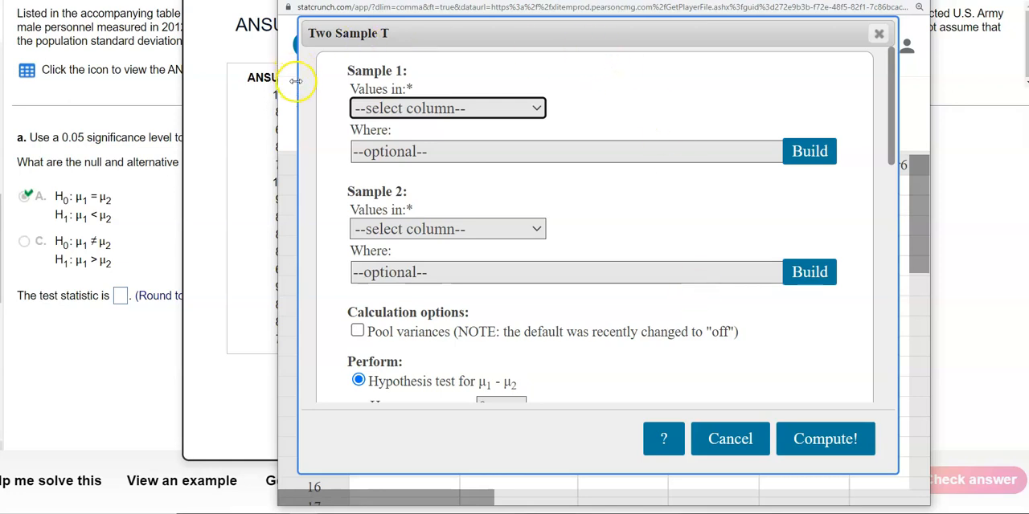
click(410, 105)
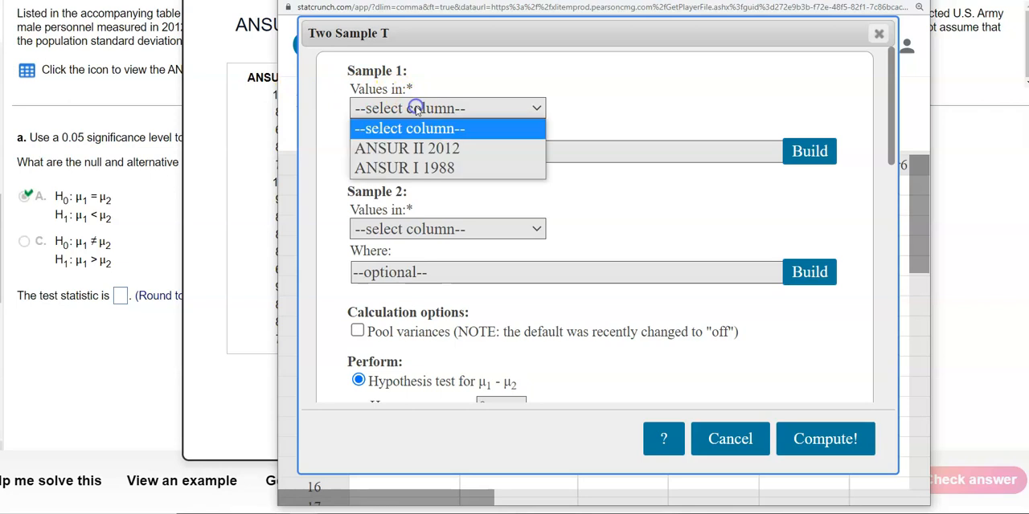
click(481, 176)
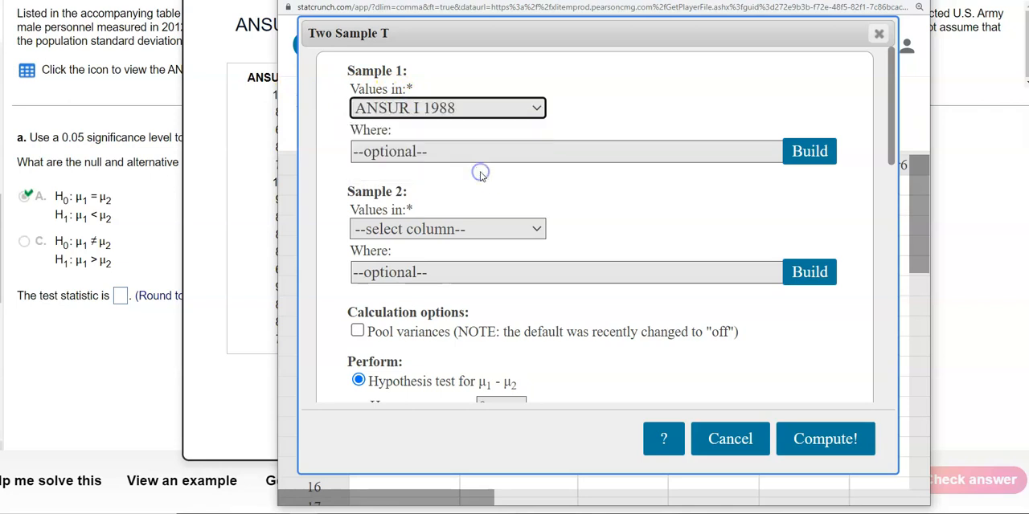
click(480, 233)
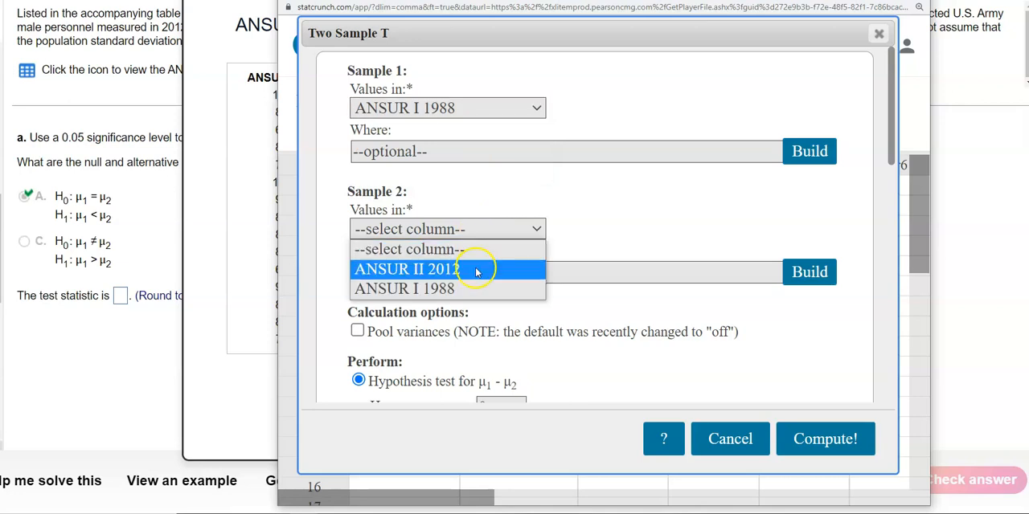
click(478, 266)
Step: Set the alternative hypothesis to μ1 - μ2 < 0 and compute the test
drag(893, 138, 897, 218)
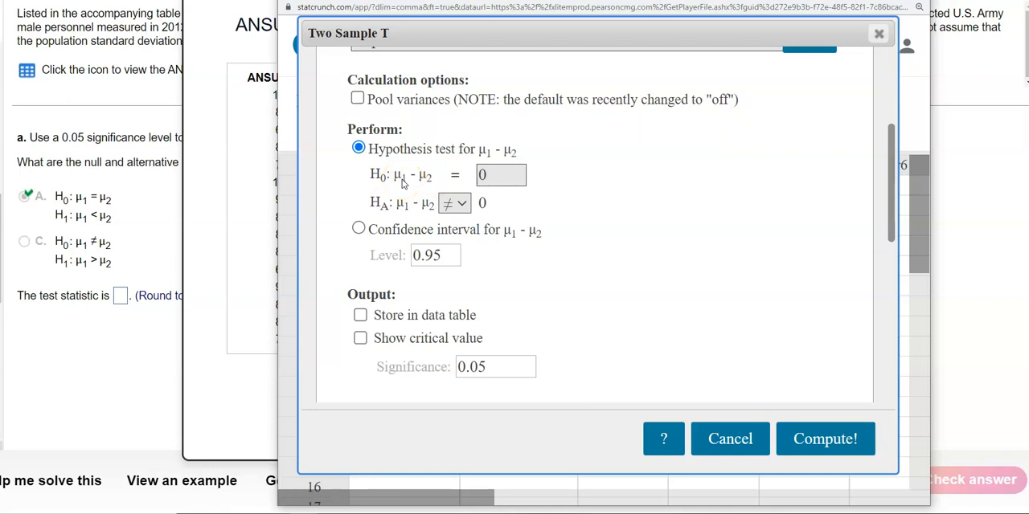
click(506, 174)
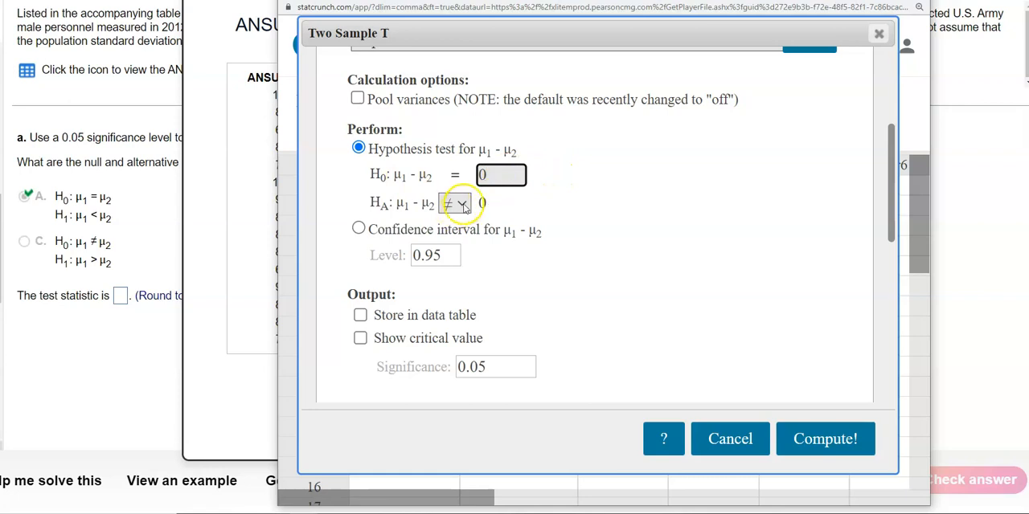
click(463, 205)
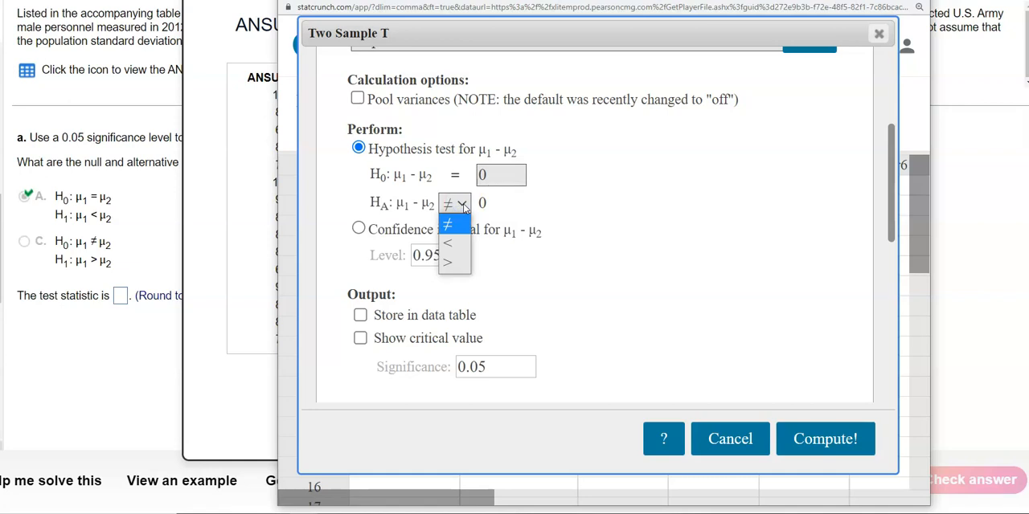
click(450, 244)
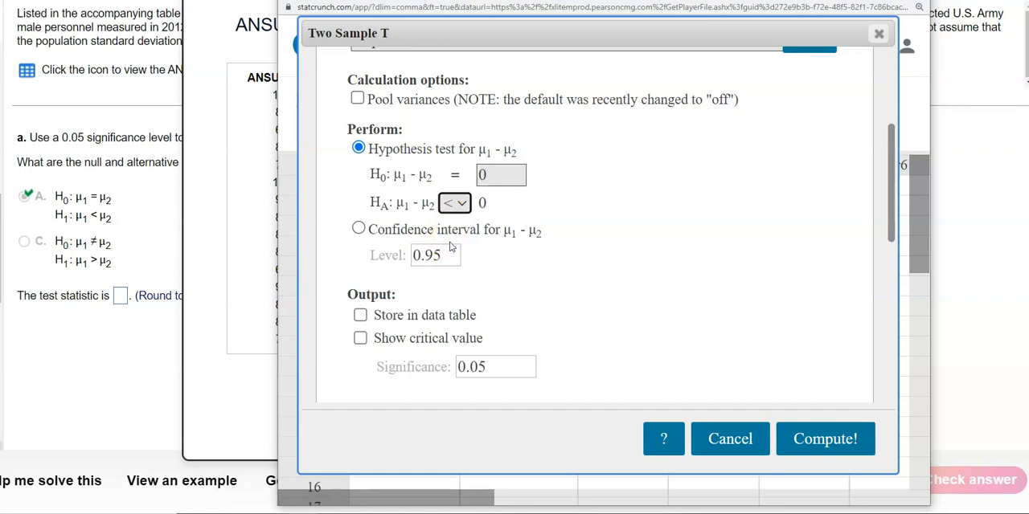
click(832, 438)
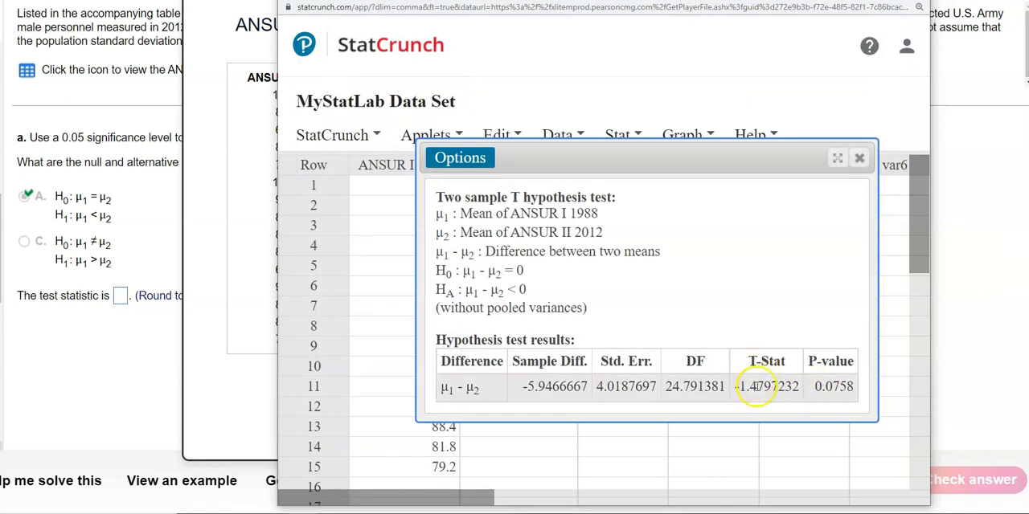
Step: Copy the T-Stat value from the StatCrunch results into the test statistic answer of the homework question
mouse_move(733, 387)
mouse_down()
mouse_move(802, 385)
mouse_move(728, 387)
mouse_up()
click(121, 296)
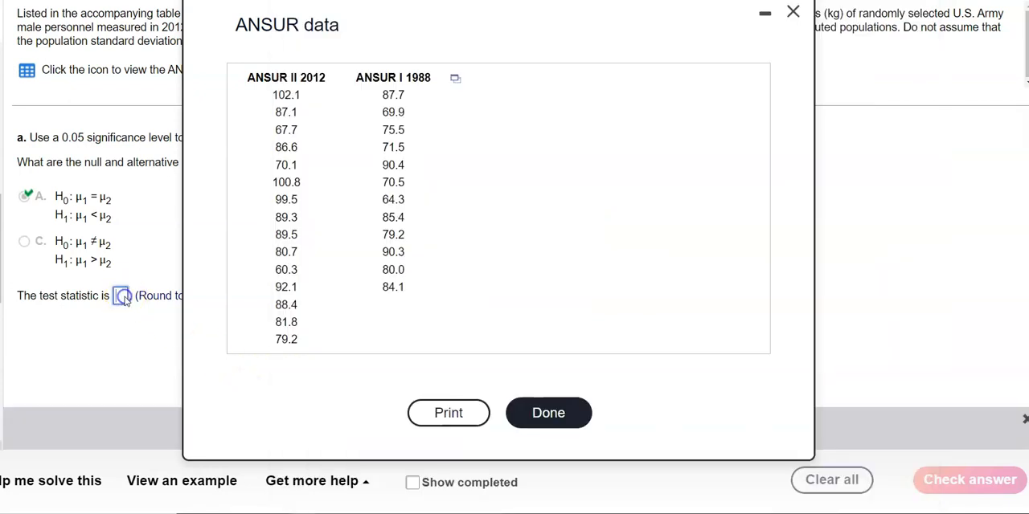
click(765, 19)
click(121, 296)
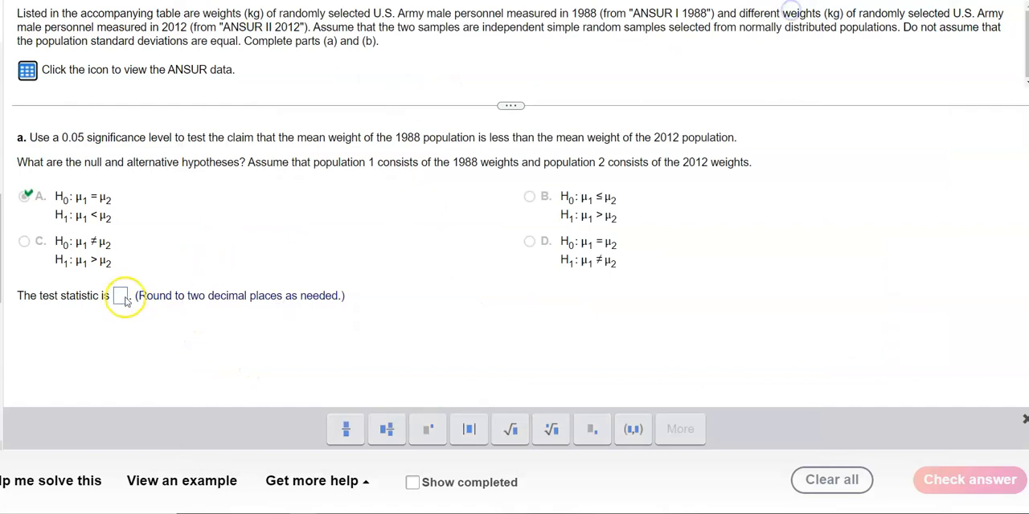
key(ctrl+v)
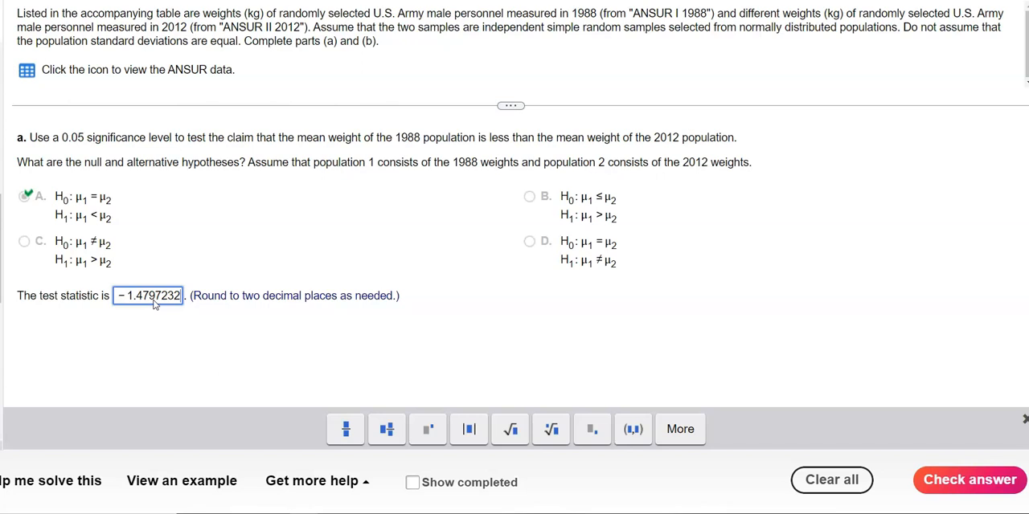
Step: Round the test statistic answer to -1.48 and check it
key(BackSpace)
key(BackSpace)
key(BackSpace)
key(BackSpace)
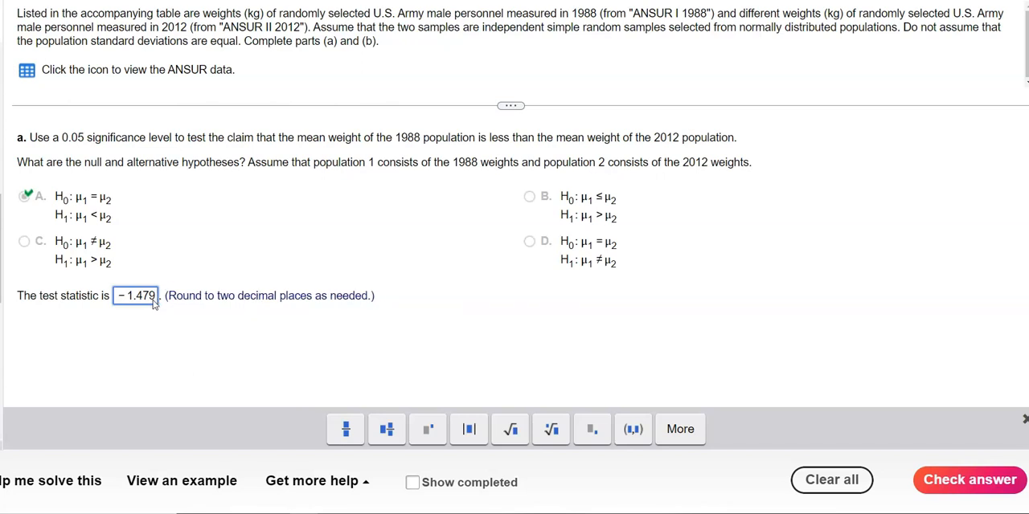
key(BackSpace)
key(BackSpace)
text(8)
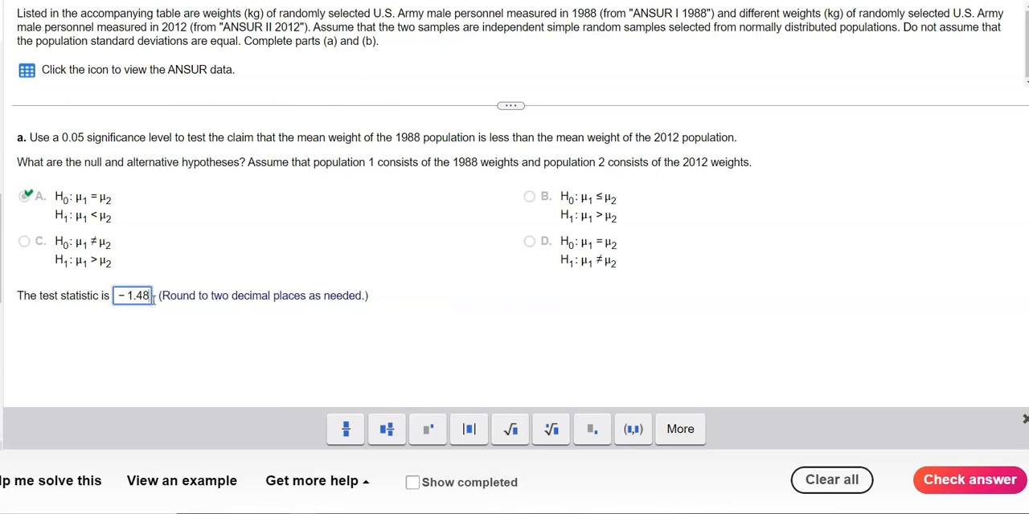
click(931, 489)
click(504, 267)
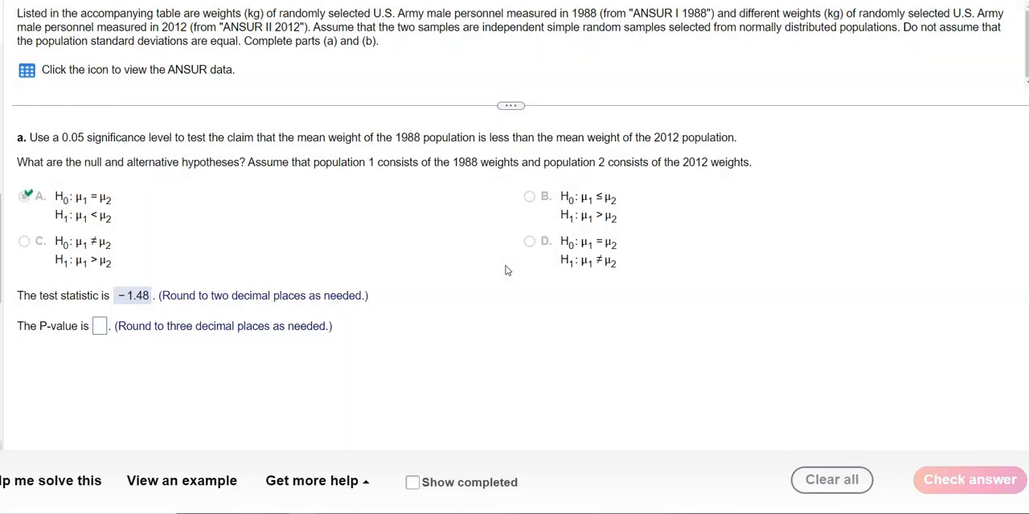
Step: Copy the P-value from the StatCrunch test results into the P-value answer of the homework question
key(alt+Tab)
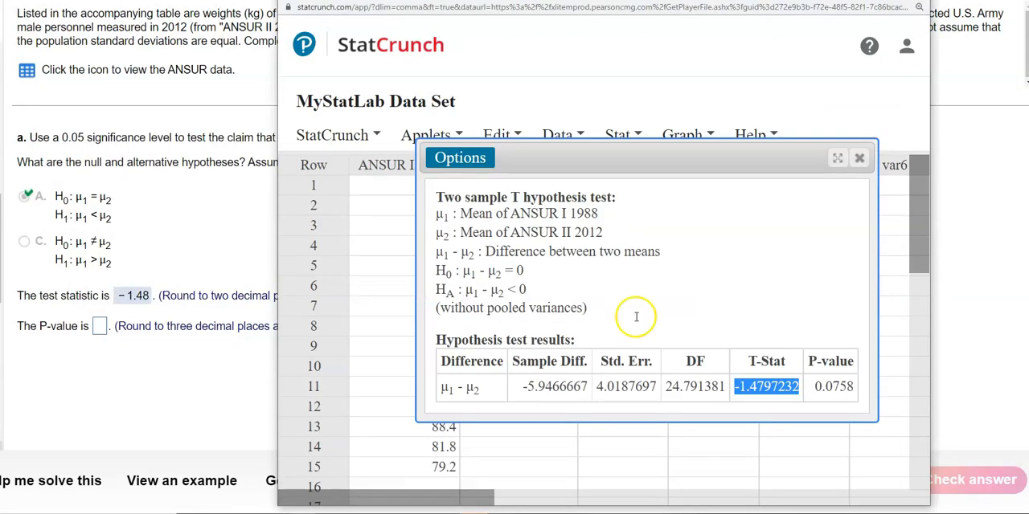
click(815, 391)
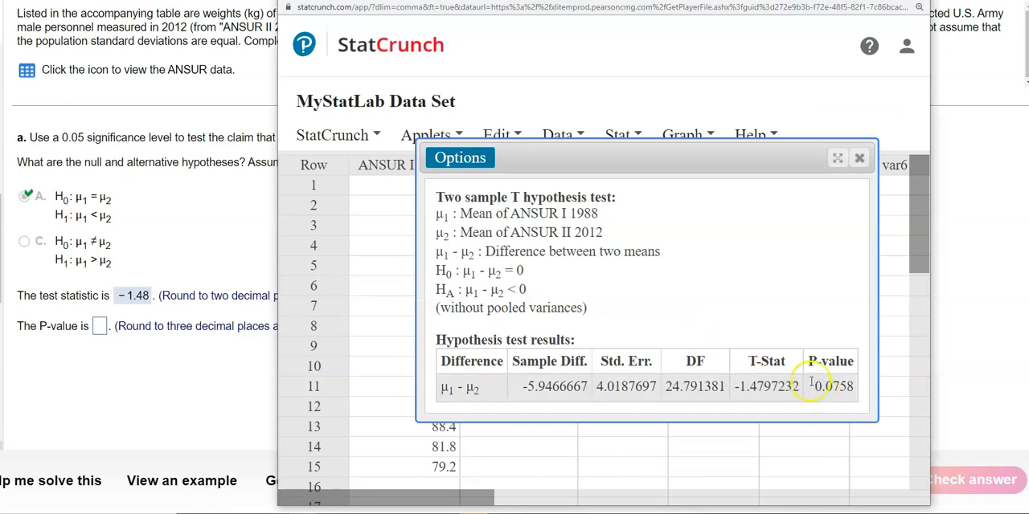
drag(813, 387, 857, 387)
key(ctrl+c)
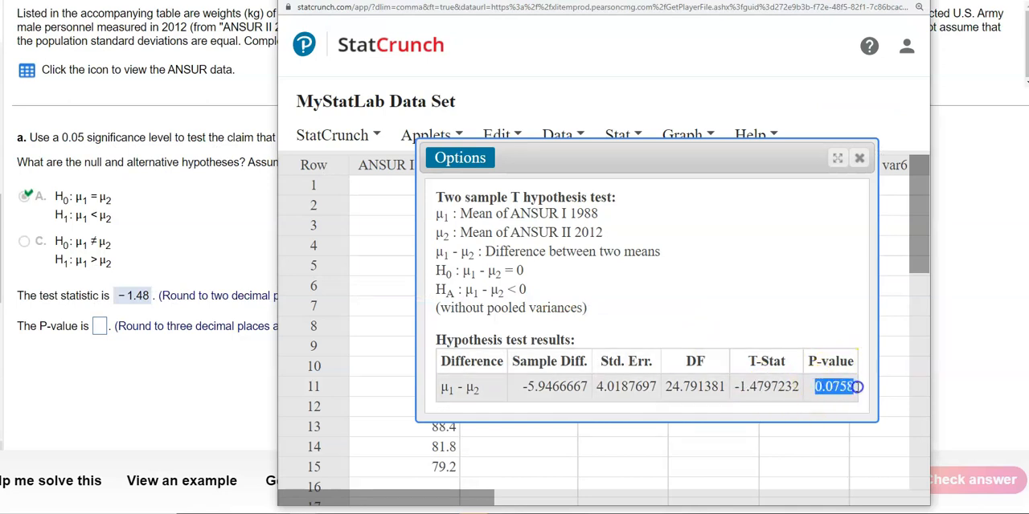
click(99, 328)
key(ctrl+v)
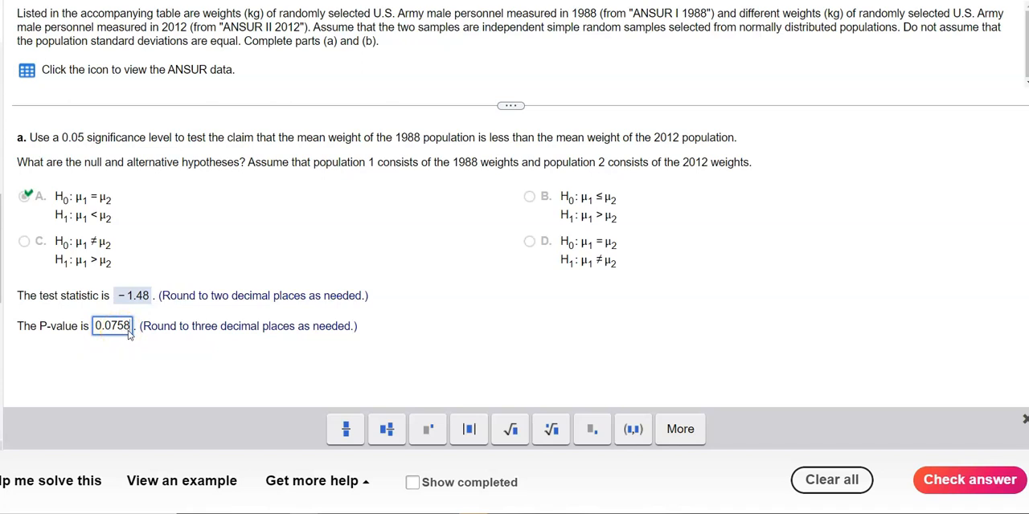
Step: Round the P-value answer to 0.076 and check it
key(BackSpace)
key(BackSpace)
text(6)
click(997, 479)
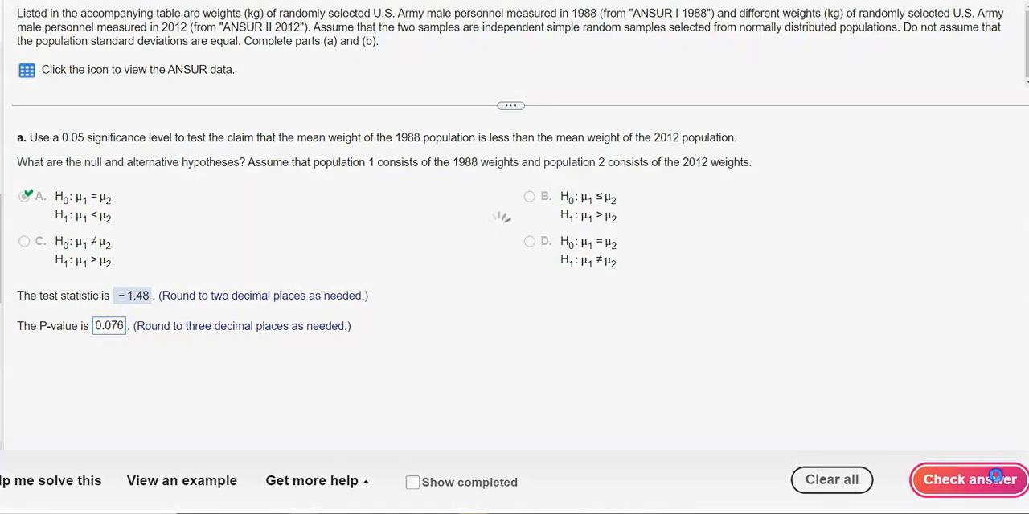
click(495, 258)
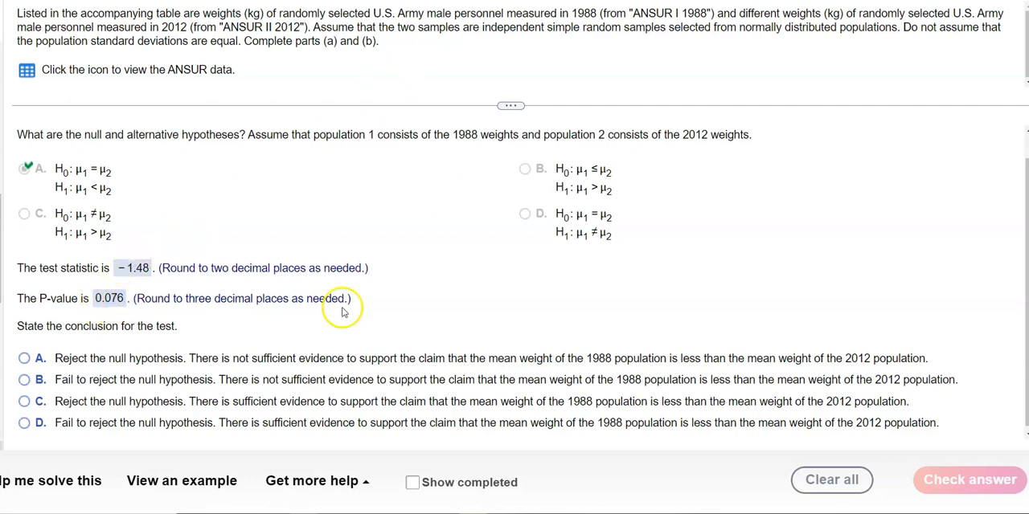
Step: Answer the conclusion with option B, fail to reject the null hypothesis with not sufficient evidence to support the claim, and check it
scroll(406, 313, up, 1)
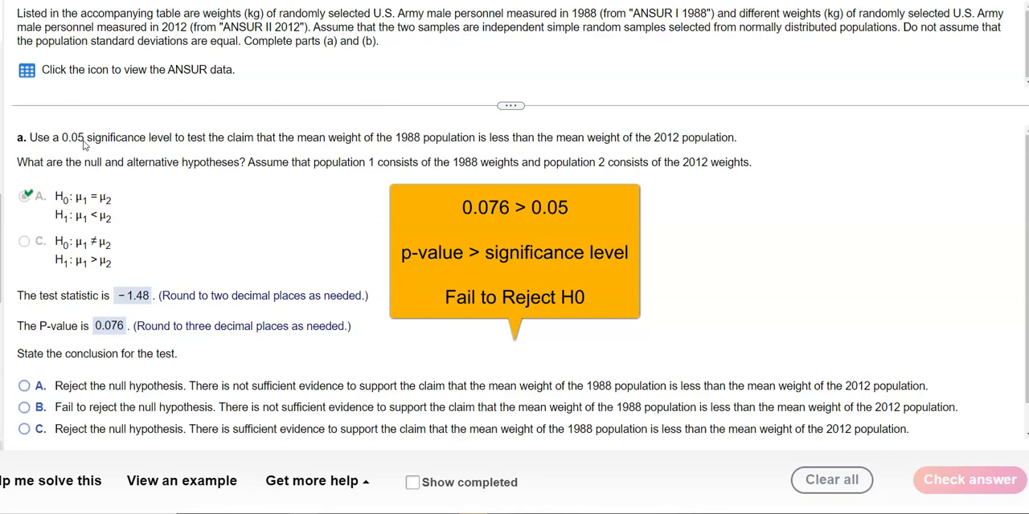
scroll(228, 232, down, 1)
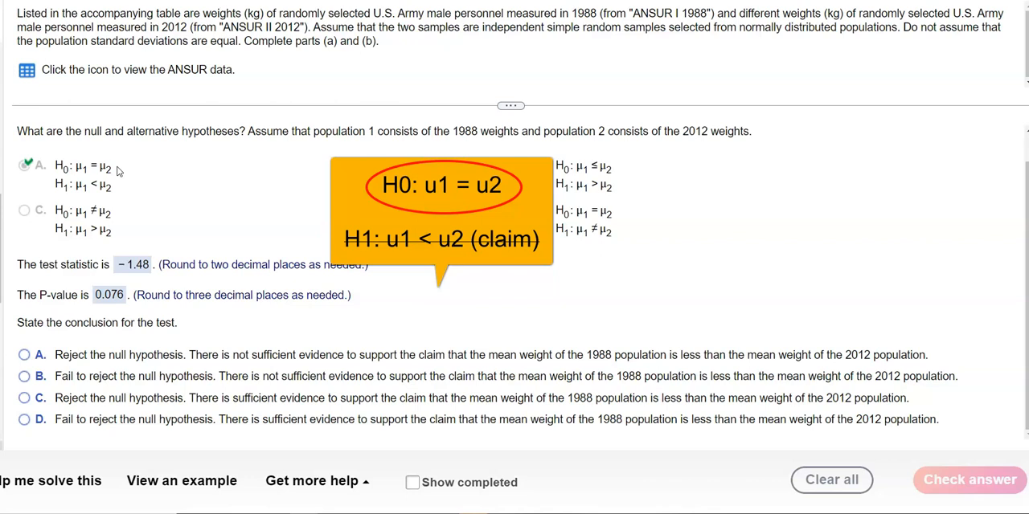
click(24, 376)
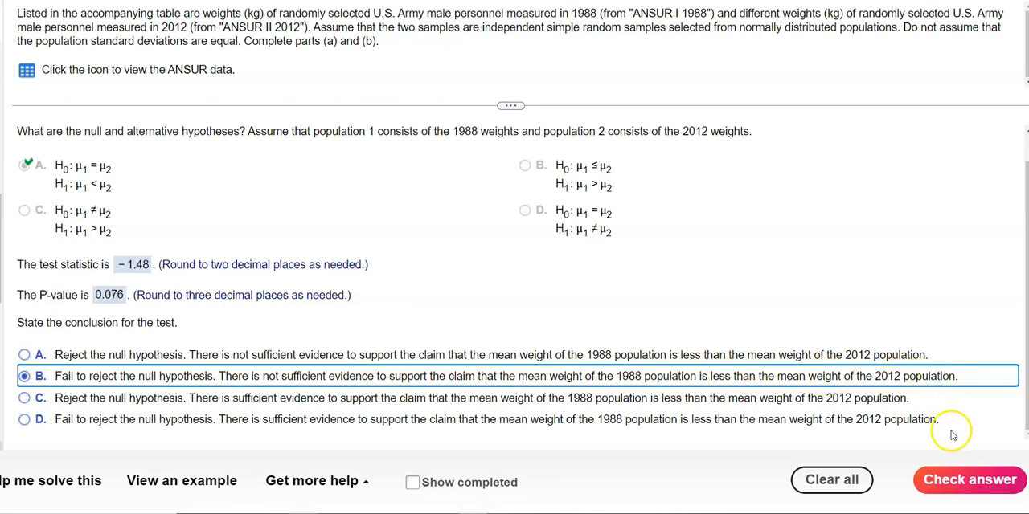
click(970, 480)
click(490, 257)
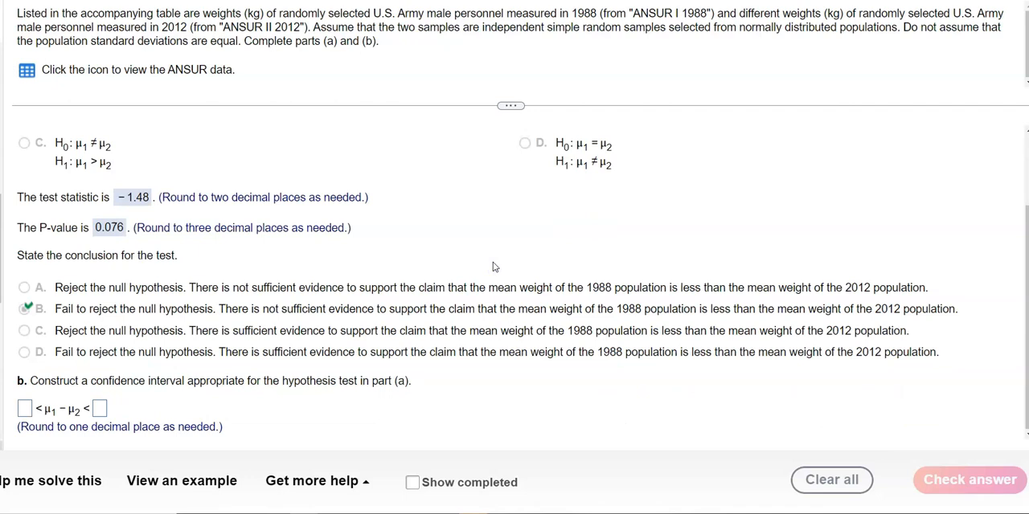
Step: Edit the two-sample T analysis in StatCrunch to perform a confidence interval for μ1 - μ2 instead of the hypothesis test
key(alt+Tab)
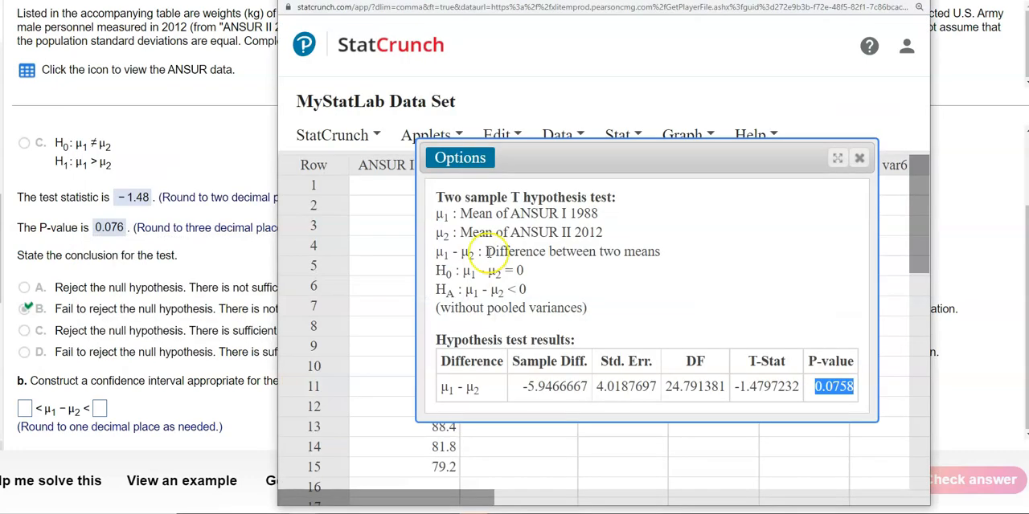
click(458, 159)
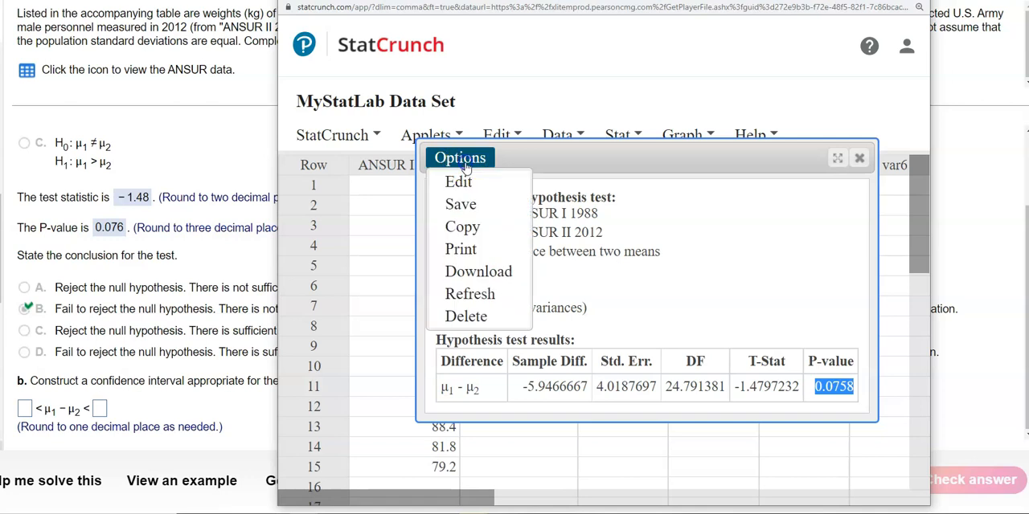
click(464, 180)
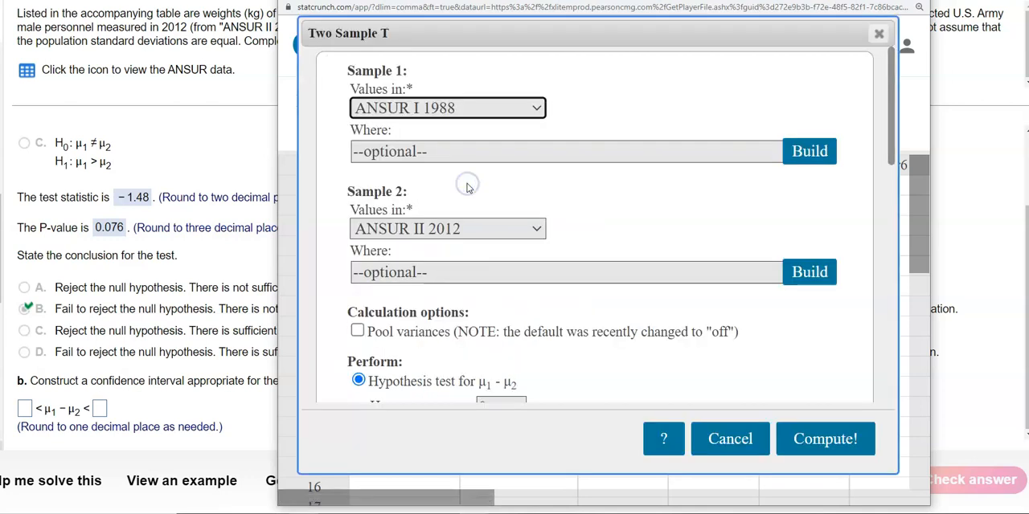
drag(892, 125, 888, 207)
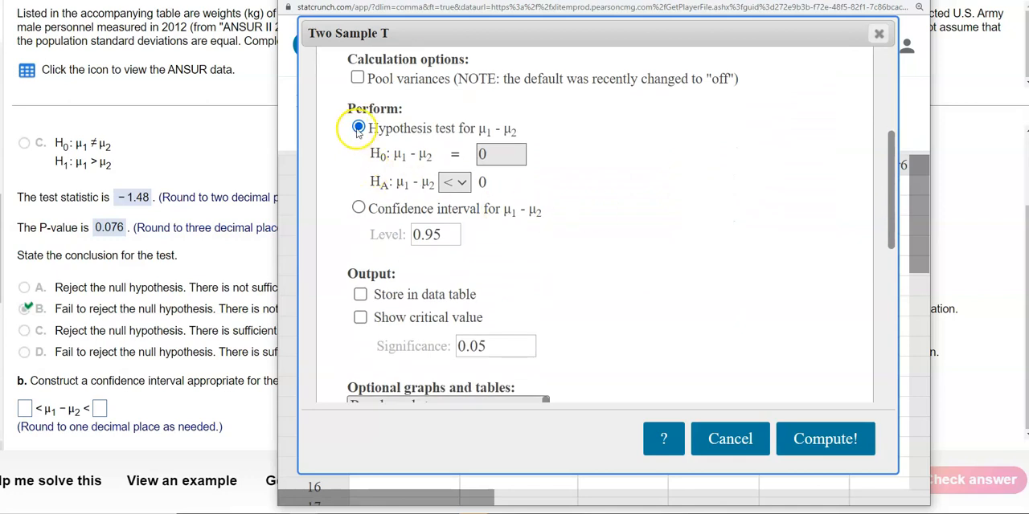
click(358, 209)
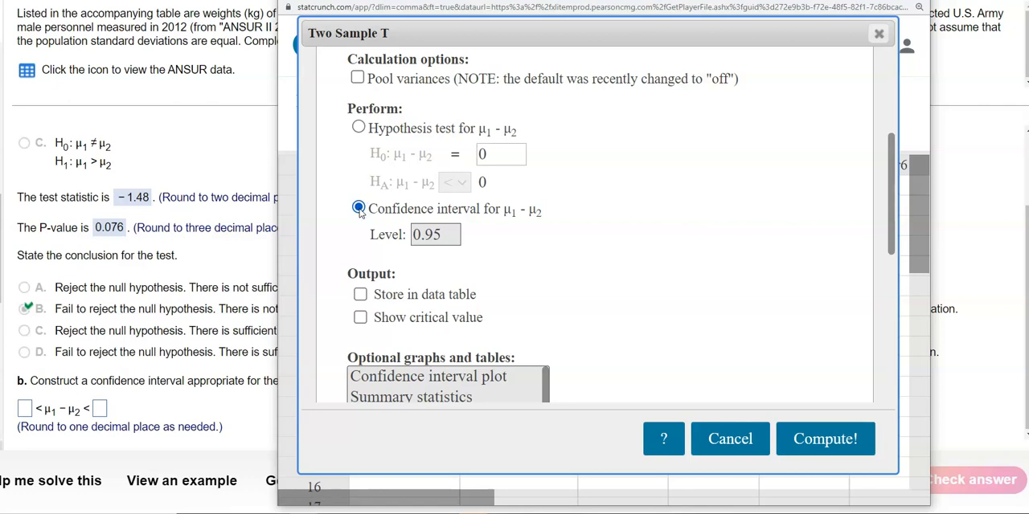
Step: Set the confidence level to 0.90 and compute the interval
drag(450, 235, 408, 236)
click(456, 234)
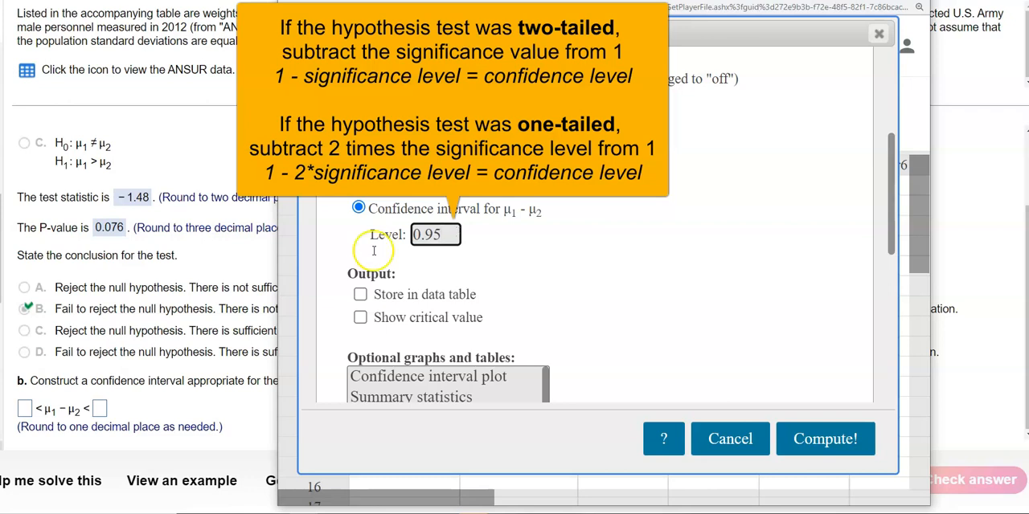
click(186, 270)
scroll(142, 237, up, 2)
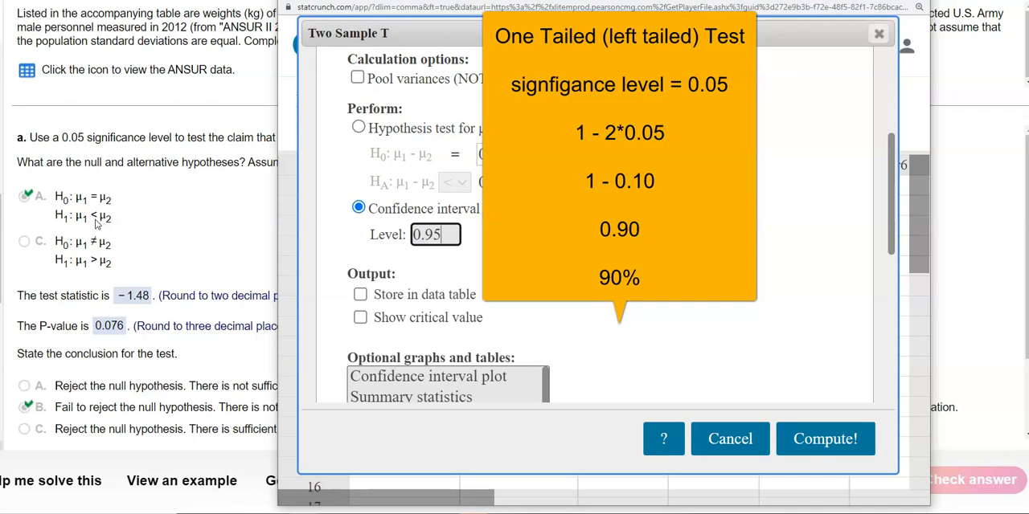
key(BackSpace)
text(0)
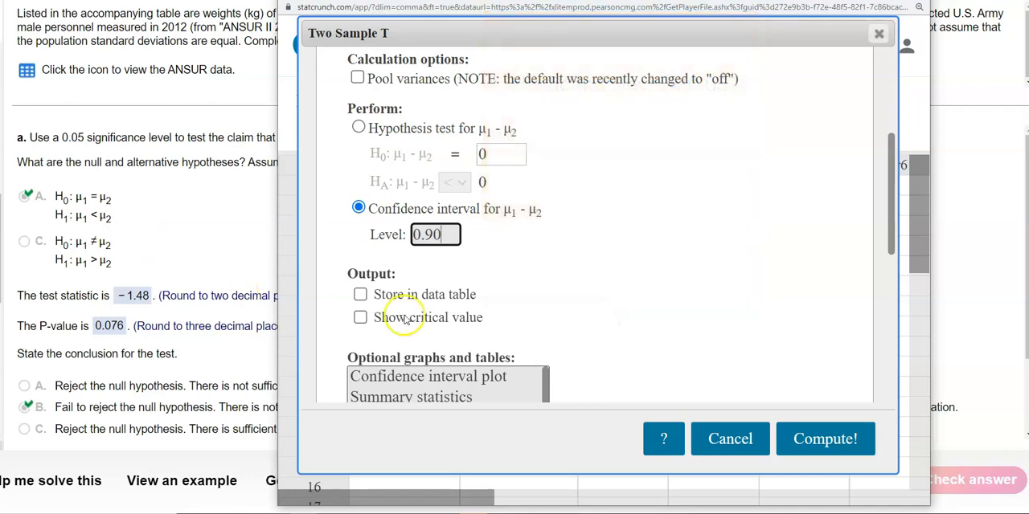
click(818, 444)
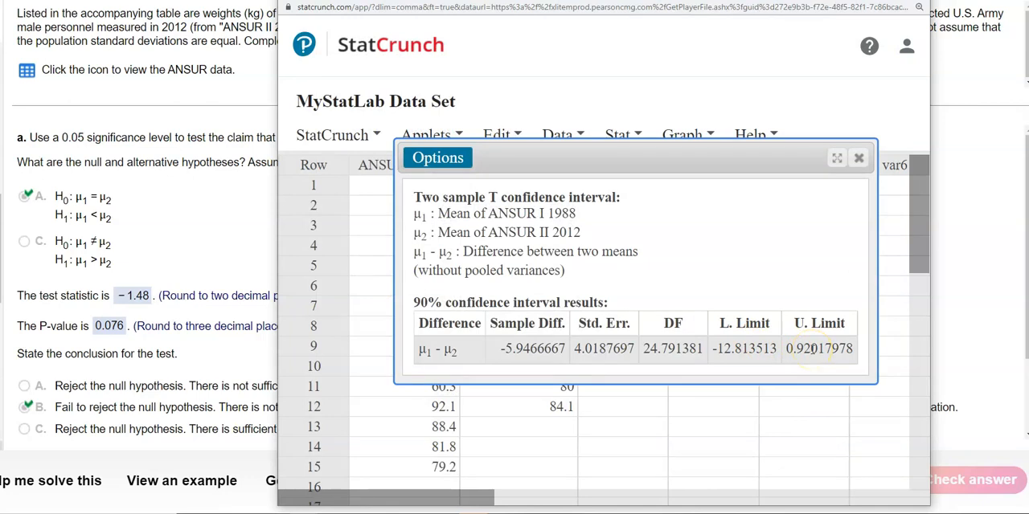
Step: Copy the L. Limit value from StatCrunch into the lower bound of the part (b) interval and round it to -12.8
drag(712, 348, 768, 348)
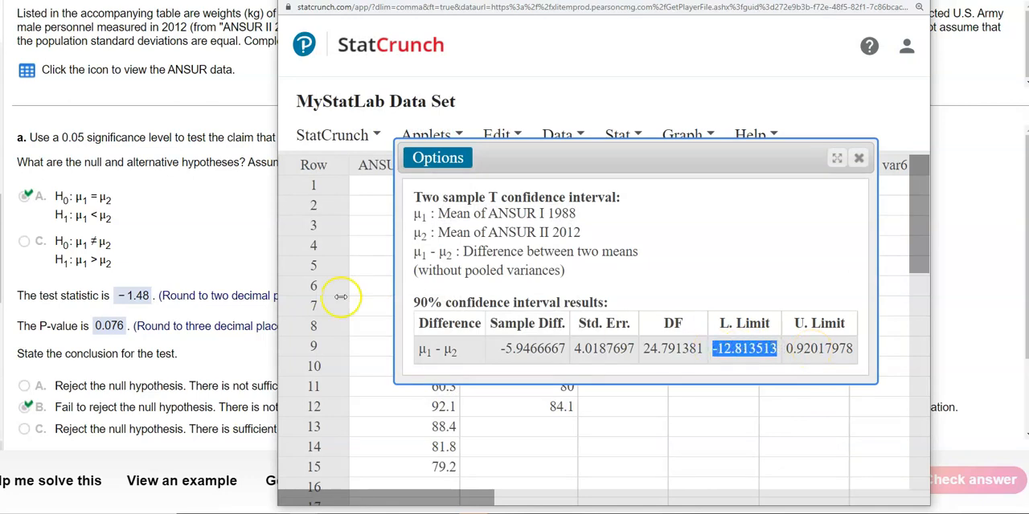
click(219, 254)
scroll(219, 253, down, 2)
click(23, 406)
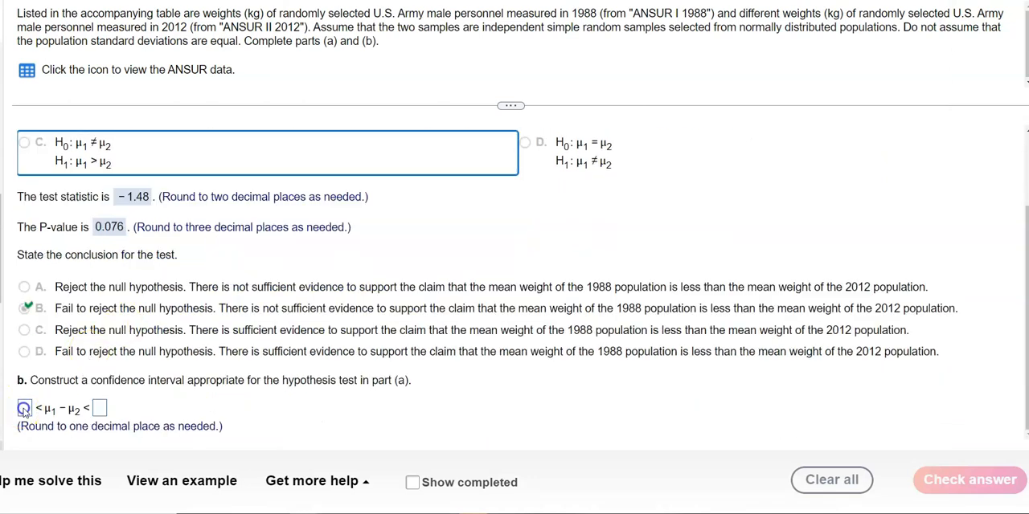
text(-12.813513)
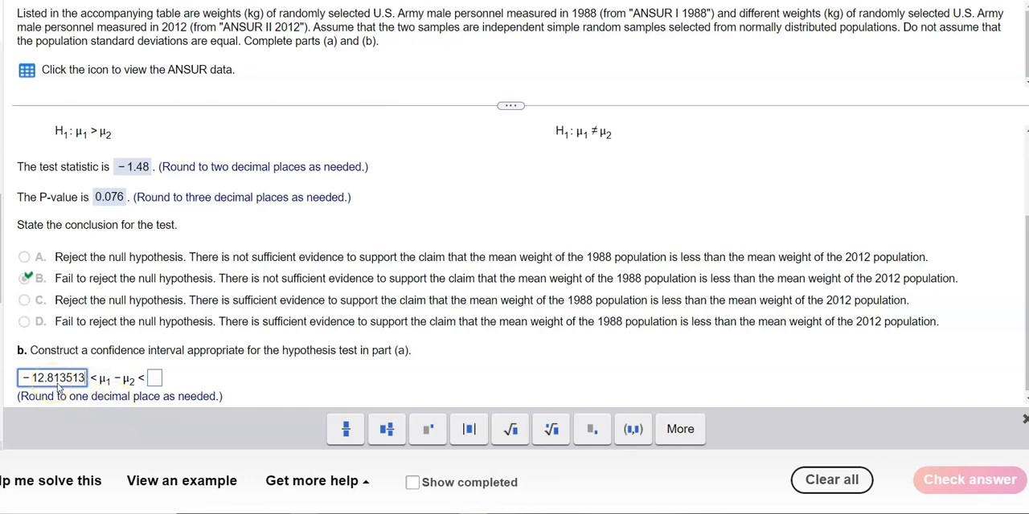
key(BackSpace)
key(BackSpace)
key(BackSpace)
key(BackSpace)
key(BackSpace)
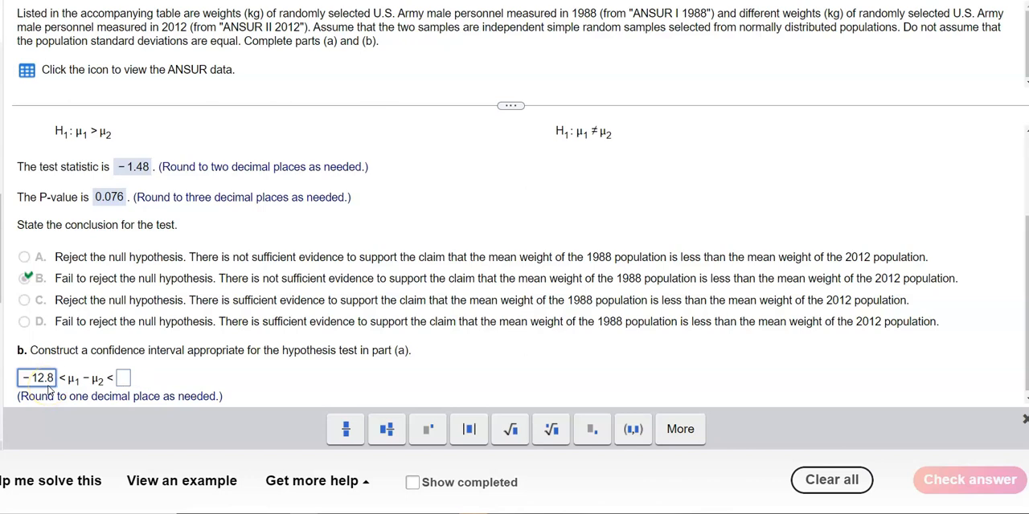
Step: Copy the U. Limit value from StatCrunch into the upper bound of the part (b) interval and round it to 0.9
key(alt+Tab)
drag(786, 349, 850, 348)
key(ctrl+c)
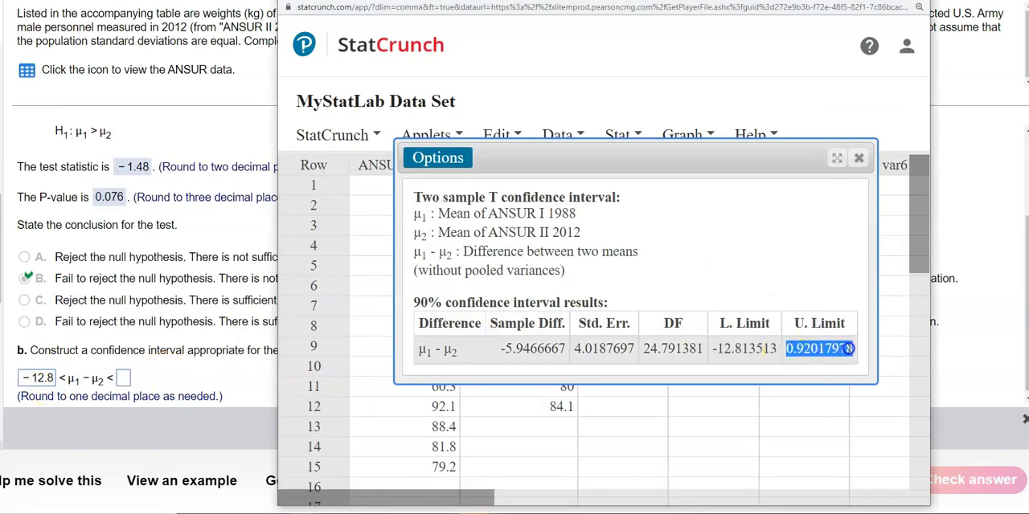
click(122, 379)
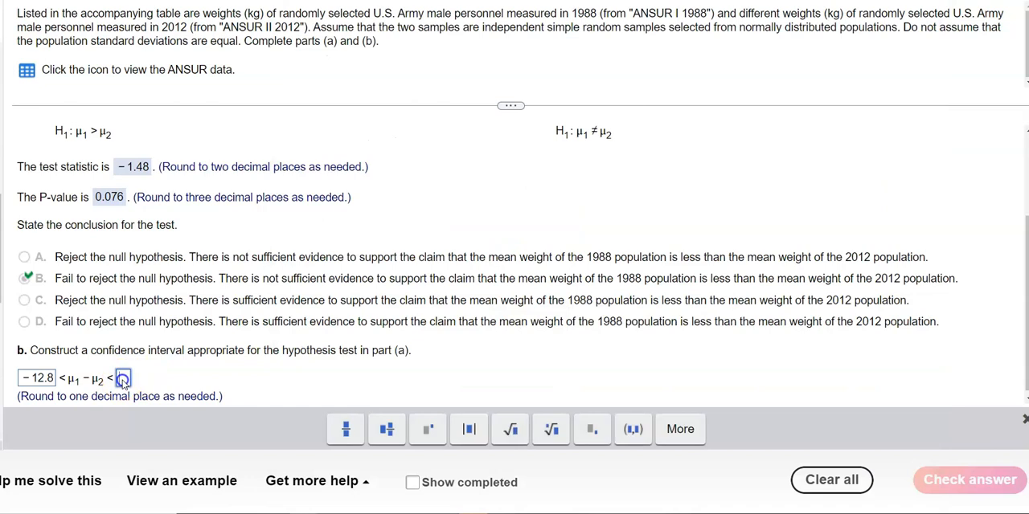
key(ctrl+v)
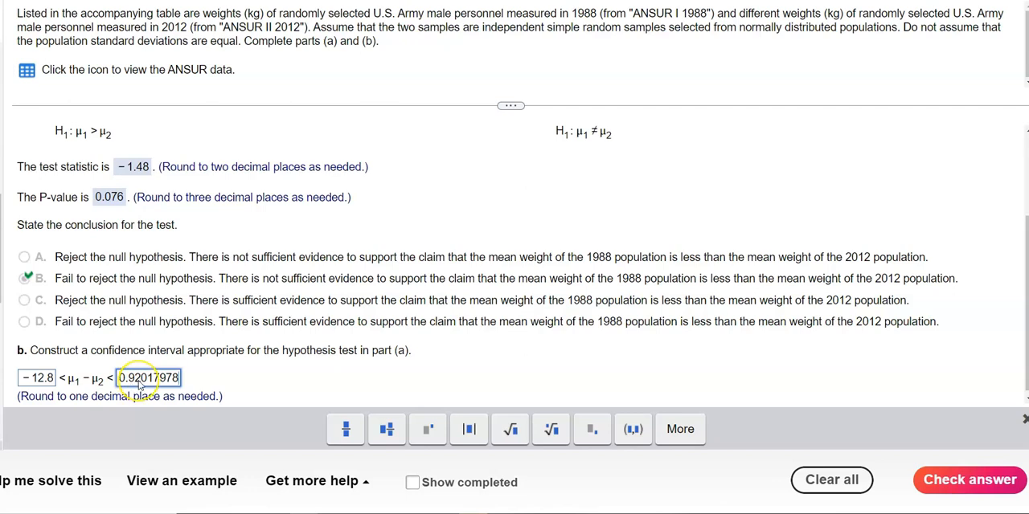
key(BackSpace)
key(BackSpace)
key(BackSpace)
key(BackSpace)
key(BackSpace)
key(BackSpace)
key(BackSpace)
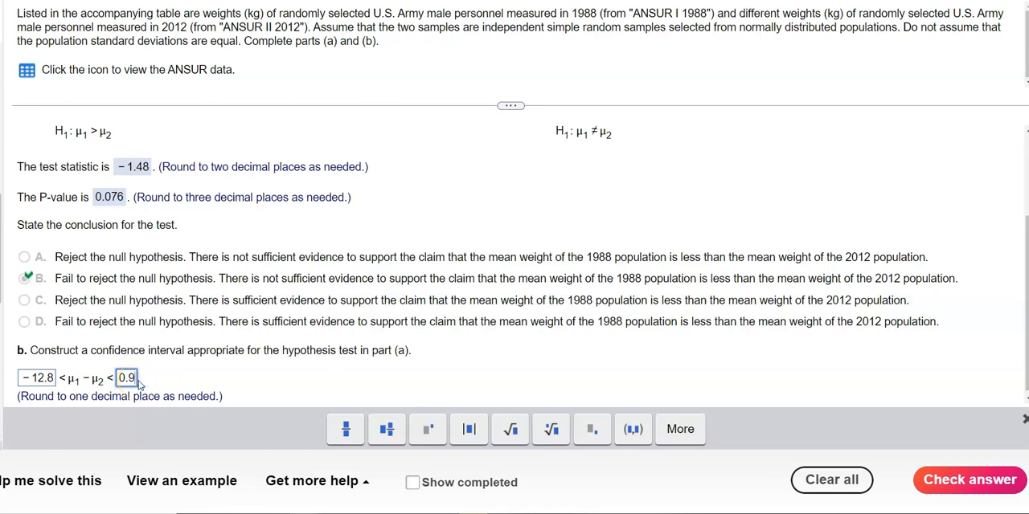